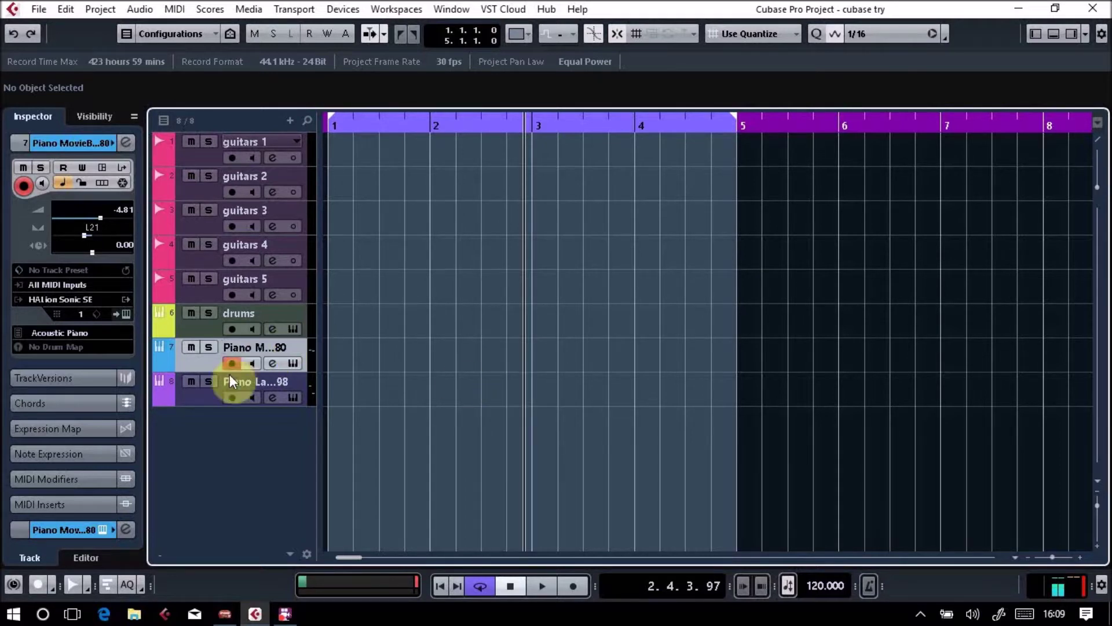
Step: Remove the two piano instrument tracks below the drums track from the project
click(208, 392)
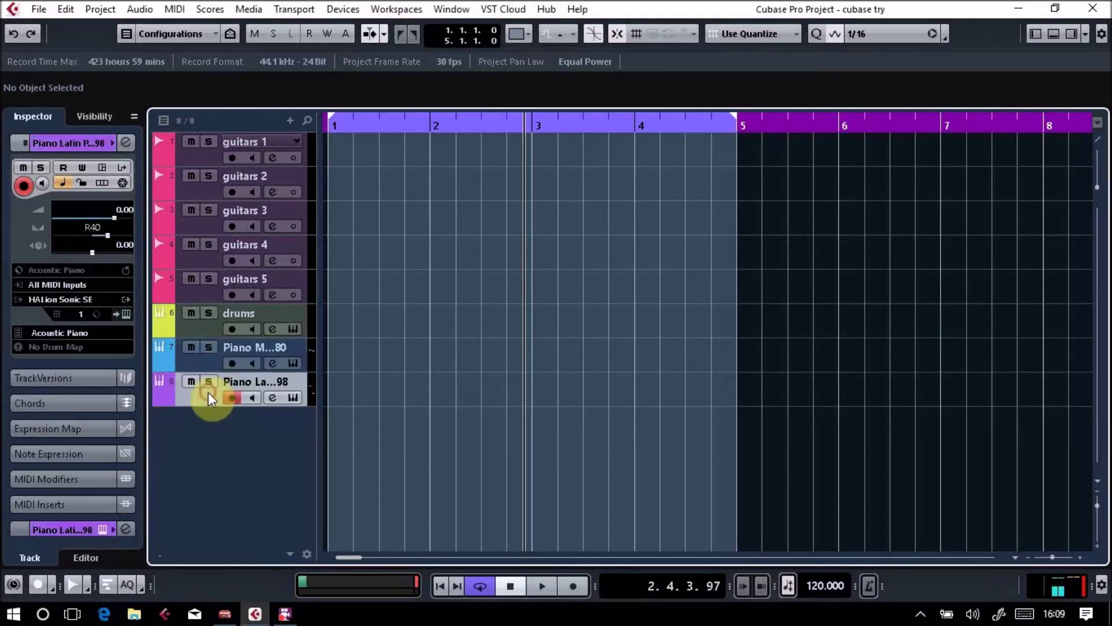
right_click(207, 391)
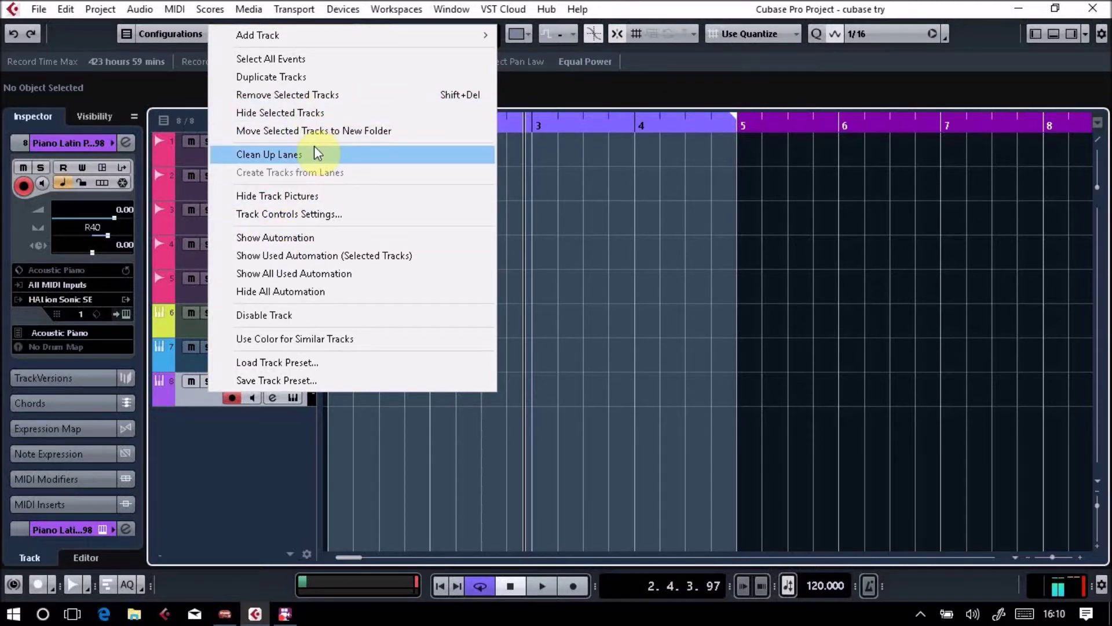
click(324, 96)
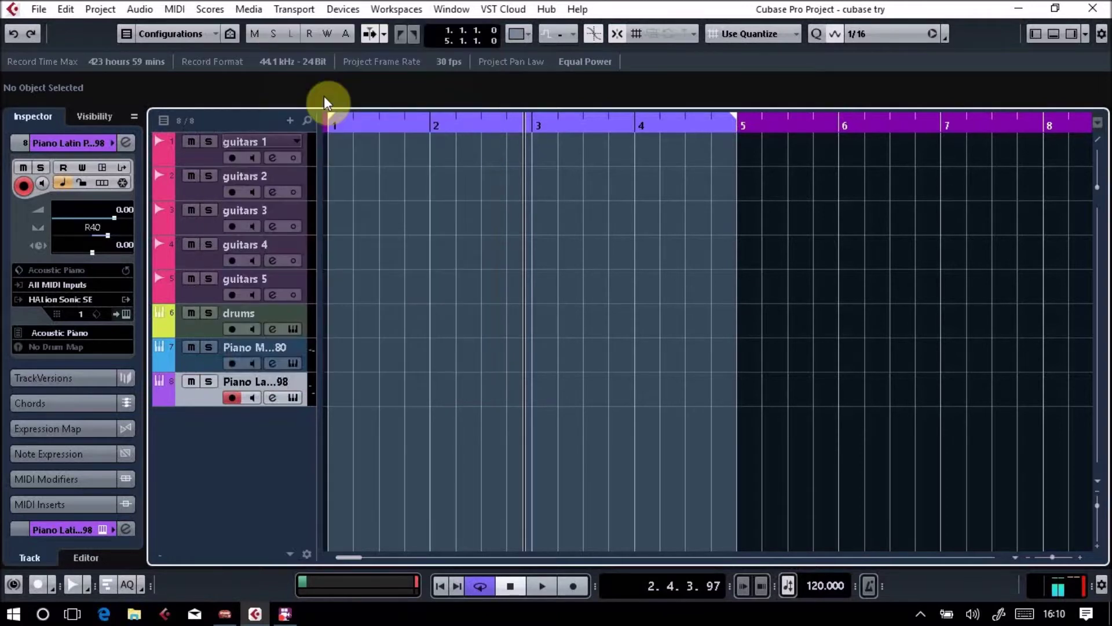
right_click(208, 367)
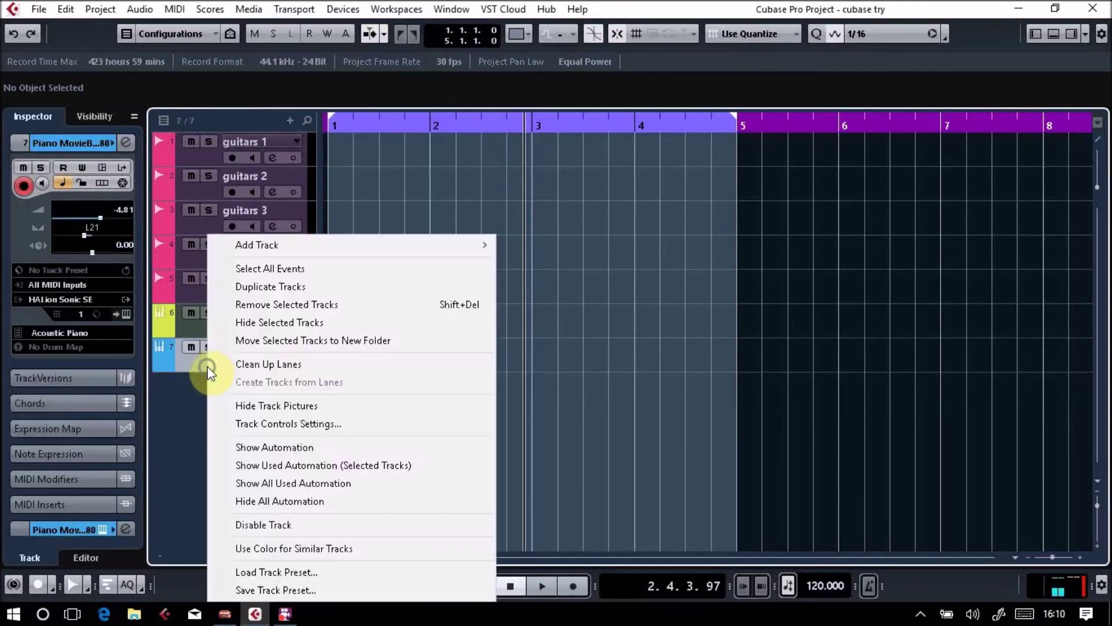
click(300, 304)
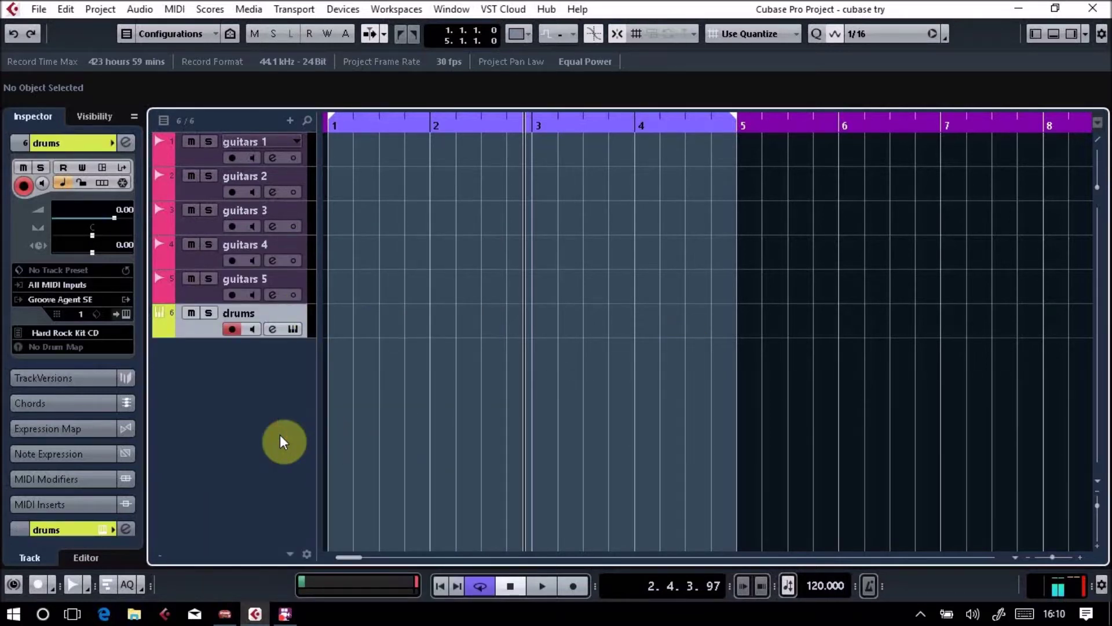
click(250, 9)
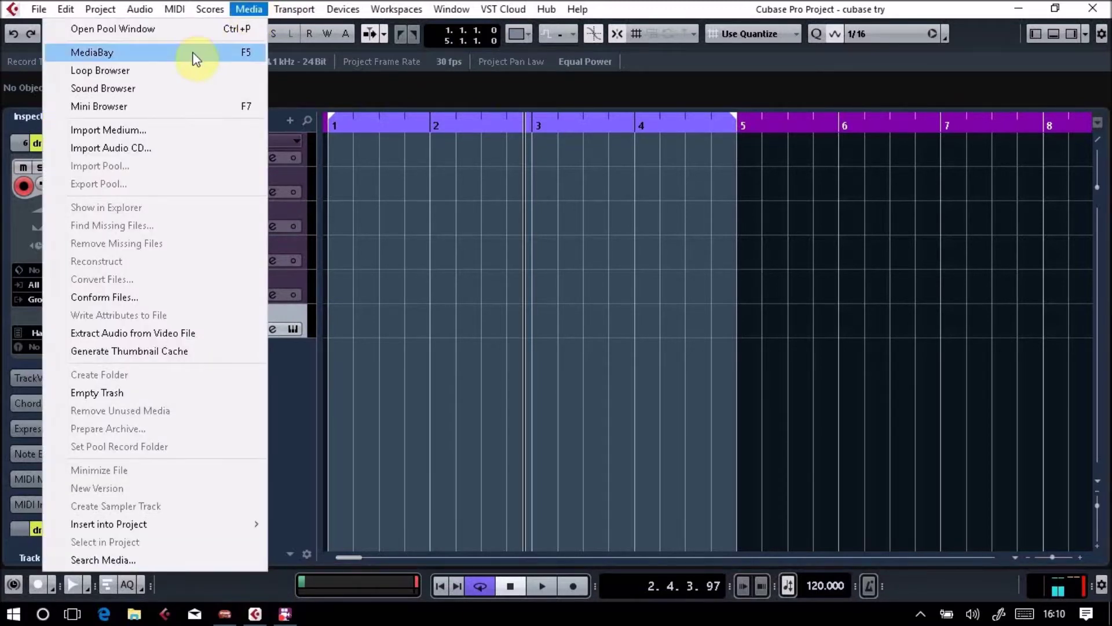
click(470, 443)
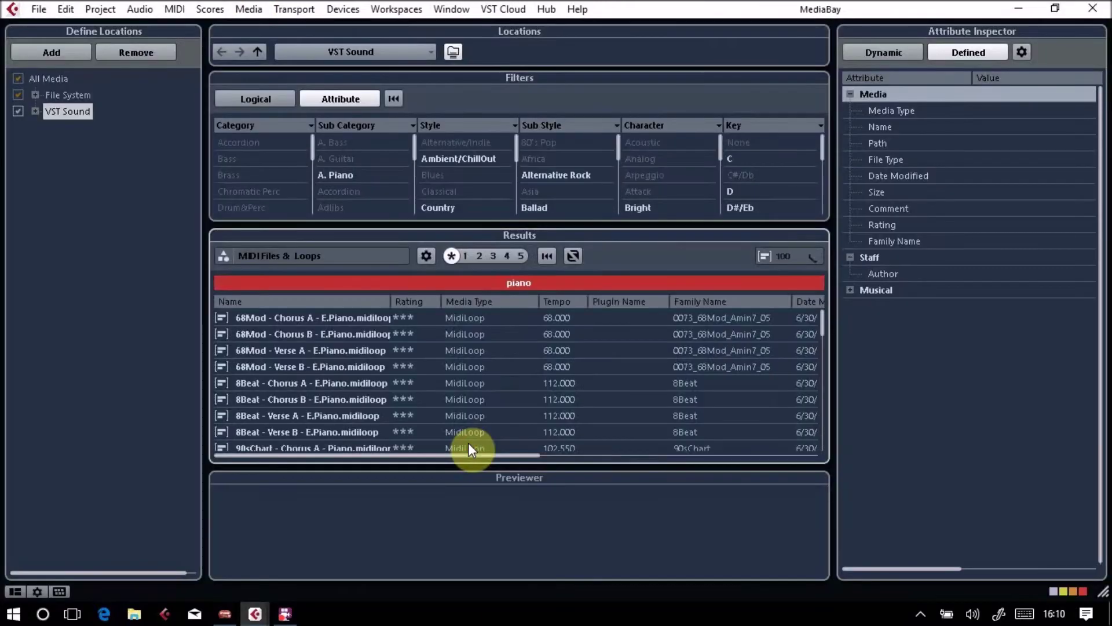
click(1093, 8)
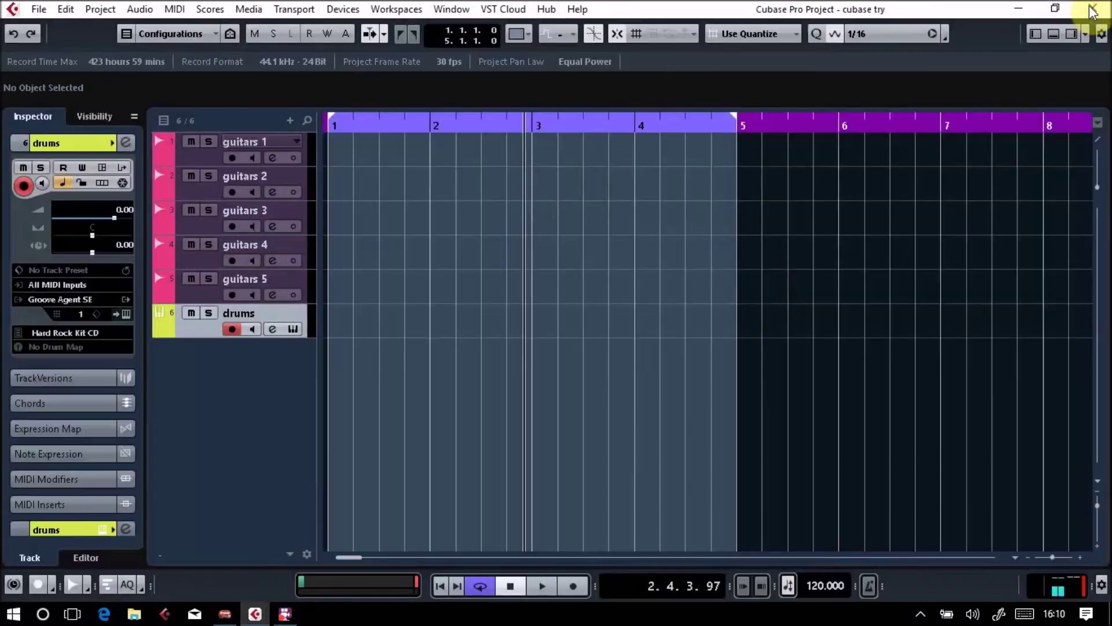
Step: Open MediaBay and clear the search text above the results list
click(249, 9)
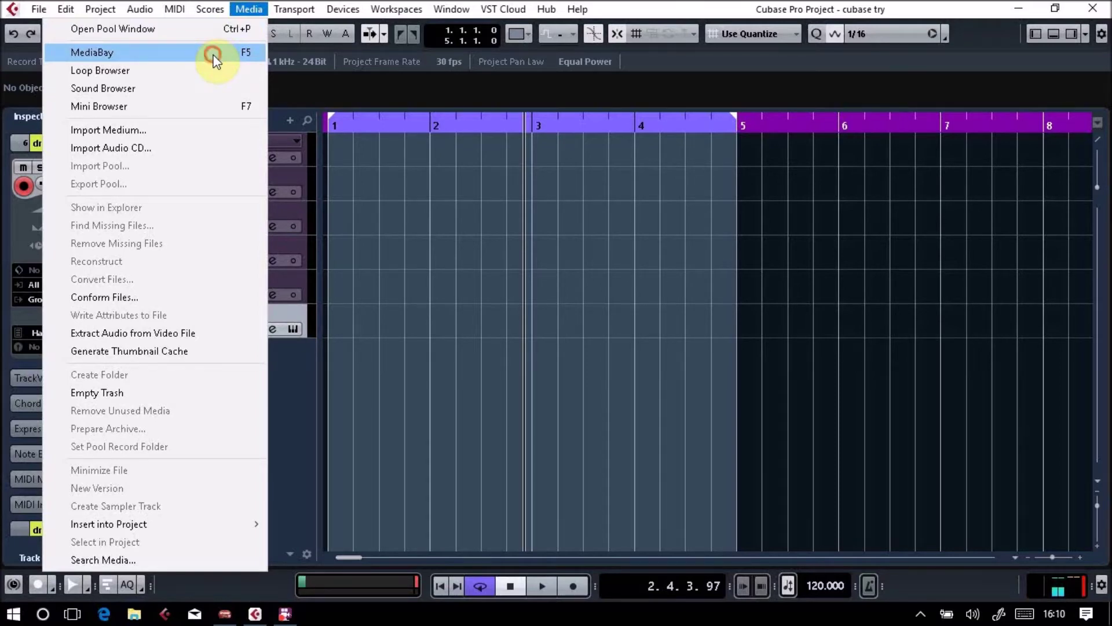
click(215, 59)
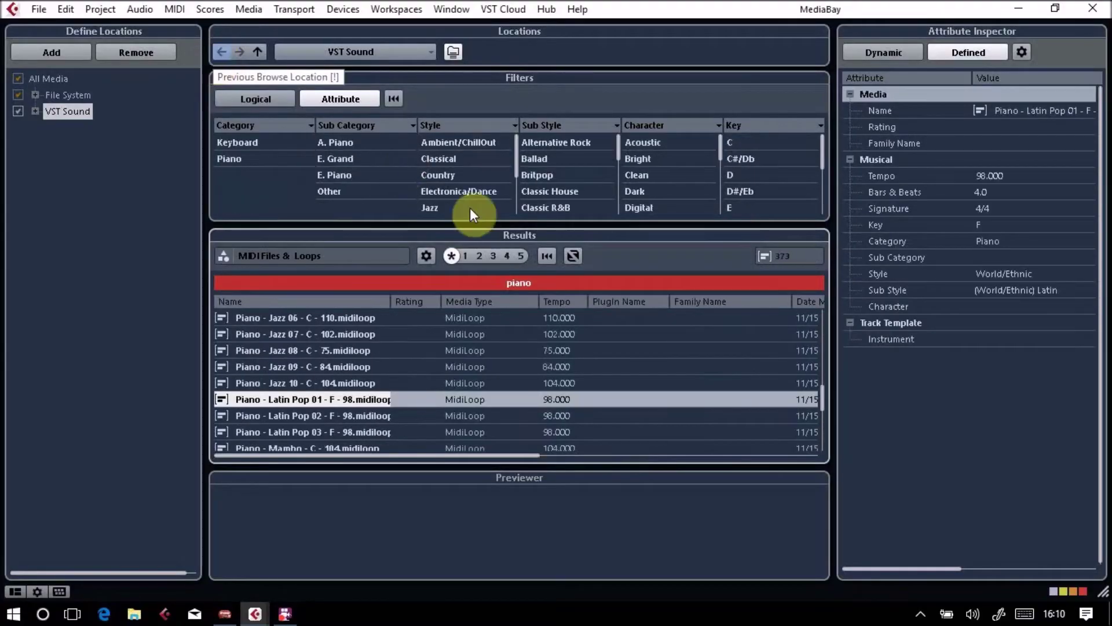
click(529, 287)
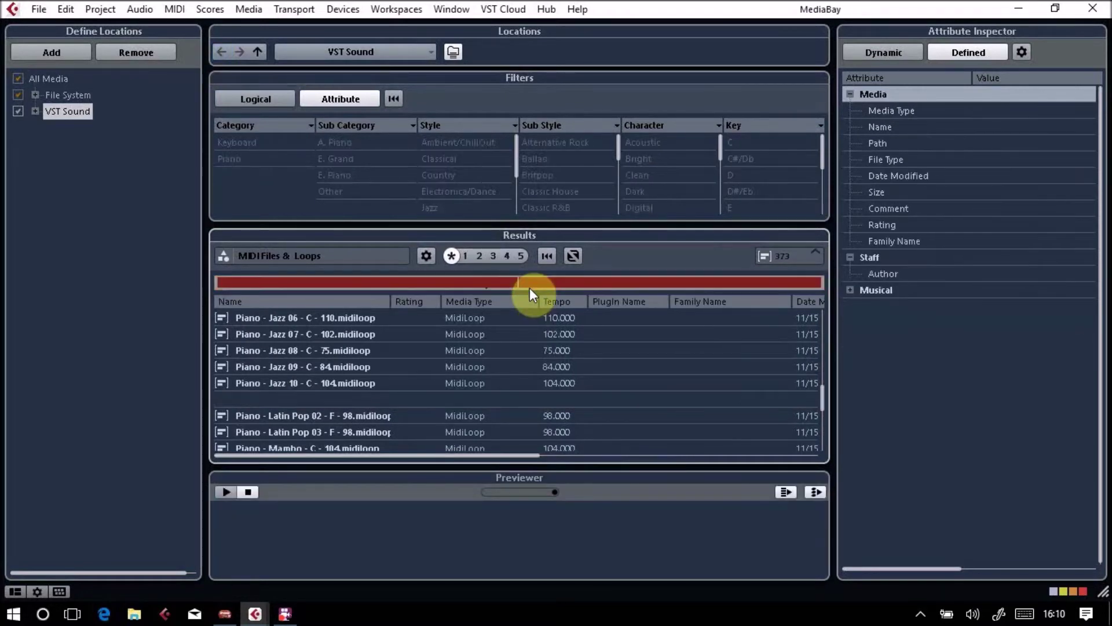
key(BackSpace)
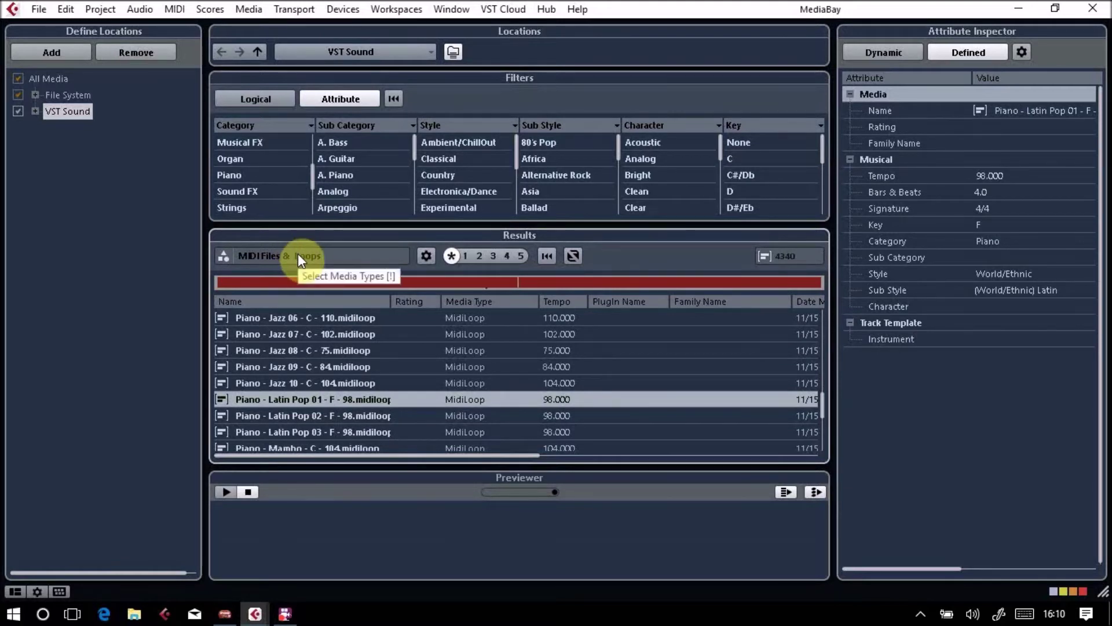
Step: Set the MediaBay results filter to show all media types
click(305, 251)
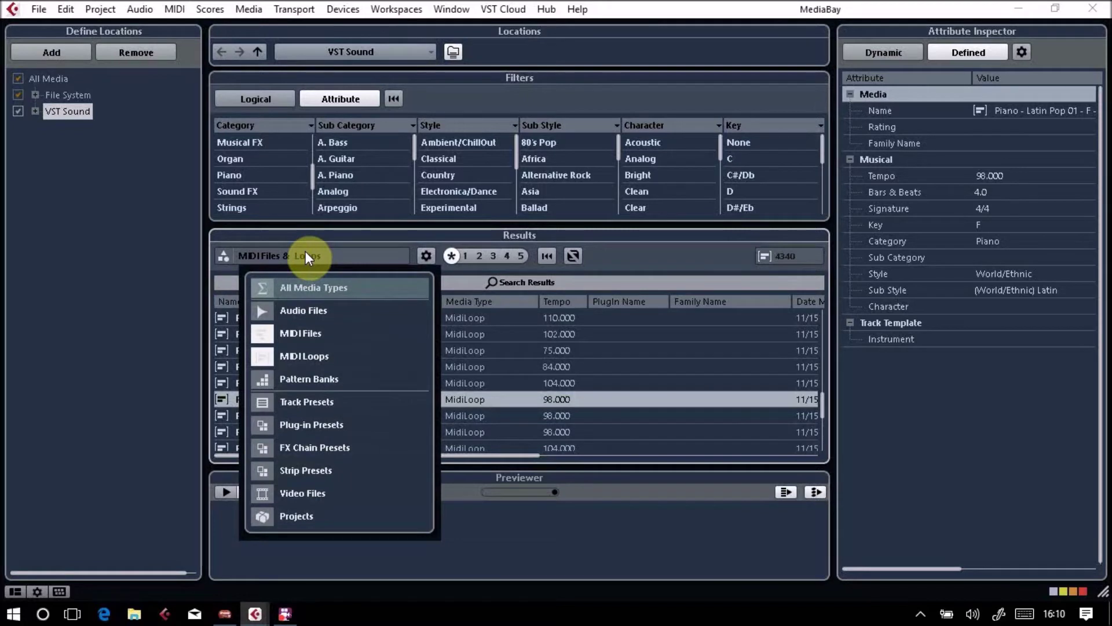
click(262, 289)
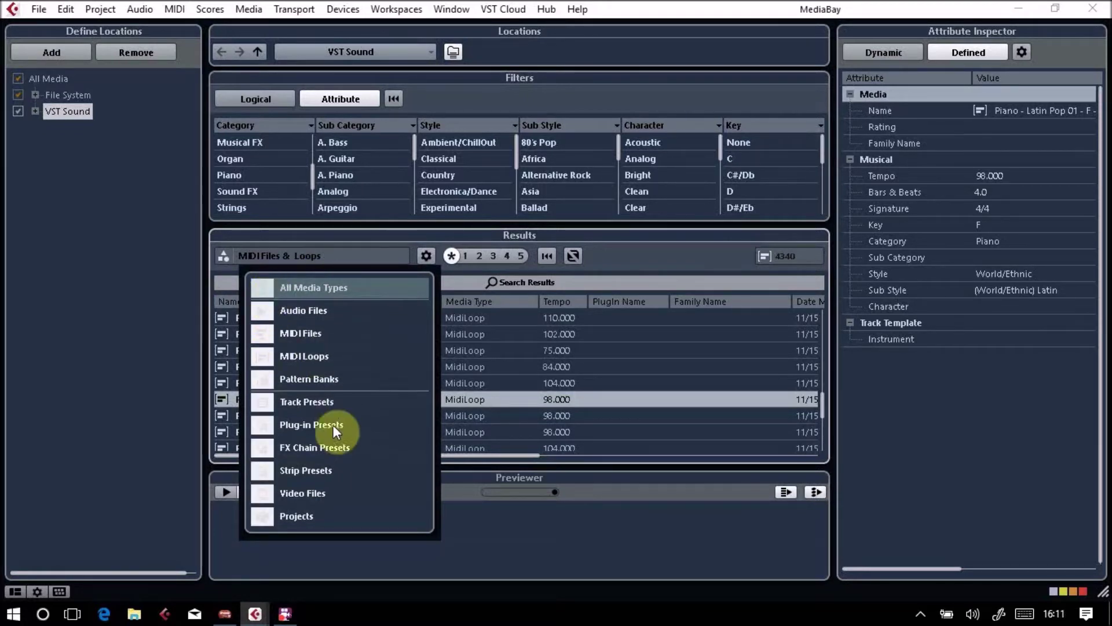
click(619, 265)
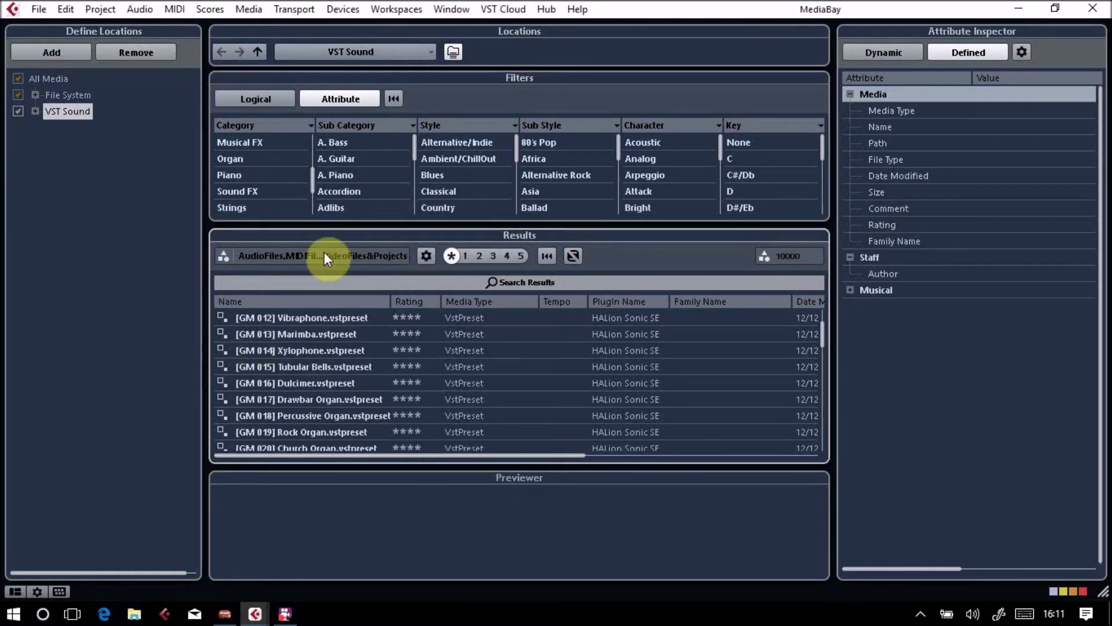
Step: Restrict the MediaBay results to MIDI files and MIDI loops
click(276, 257)
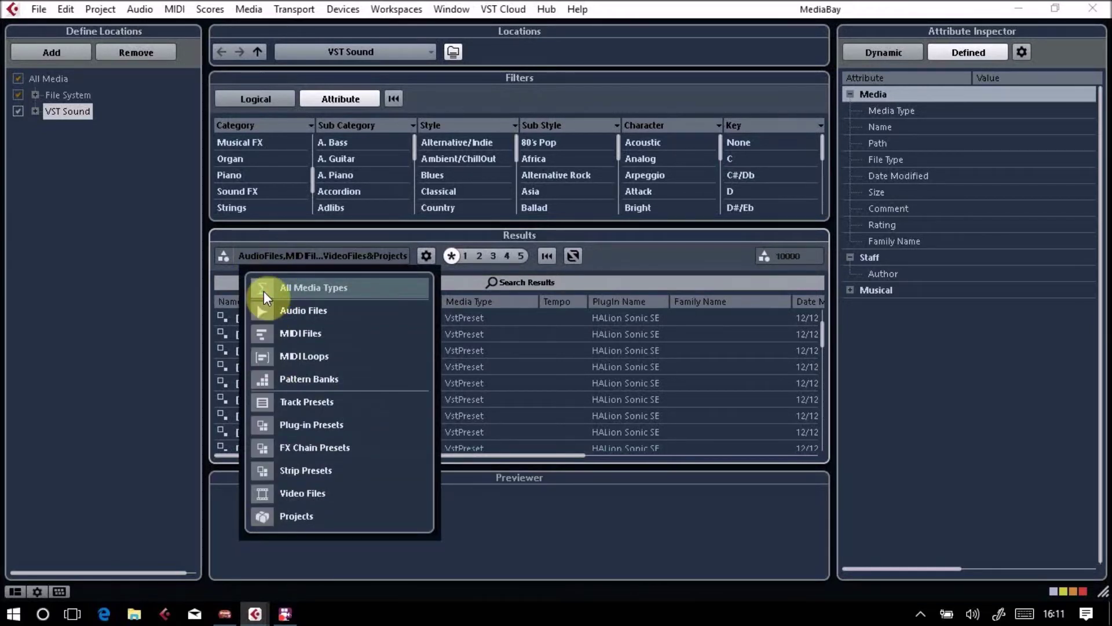
click(262, 331)
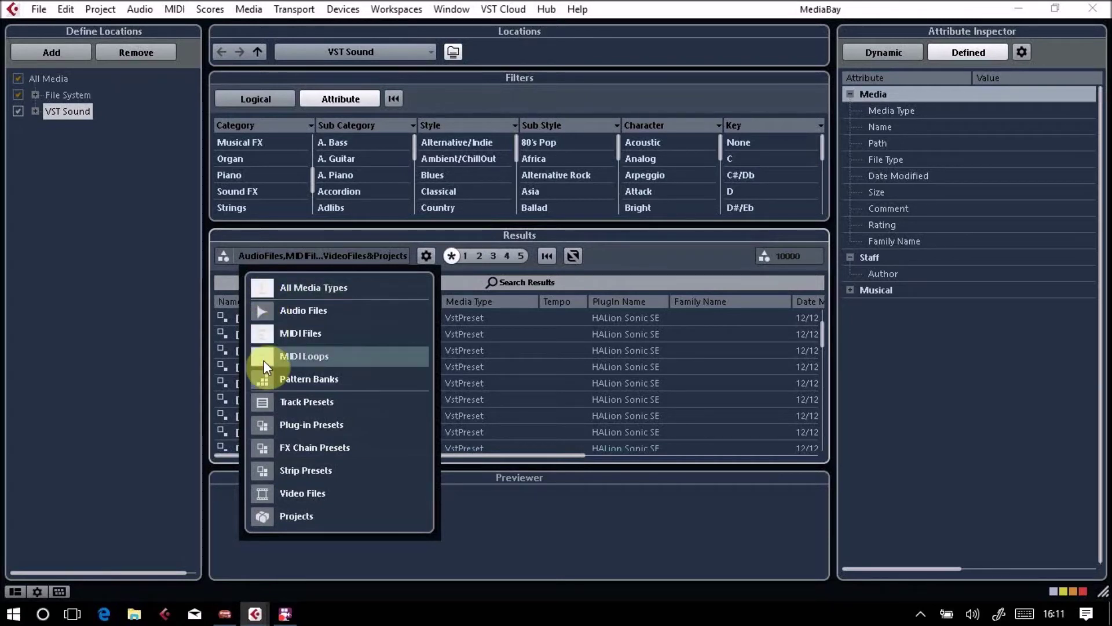
click(528, 514)
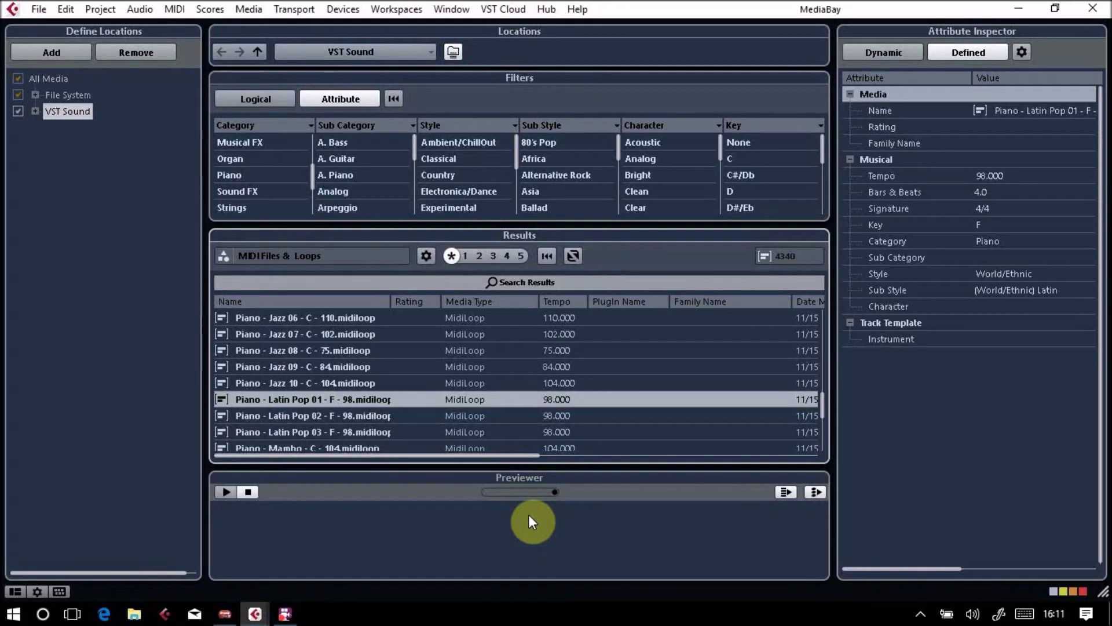
Step: Search the MIDI results for "piano" and select the loop Piano - Jazz 07 - C - 102
drag(554, 491, 528, 493)
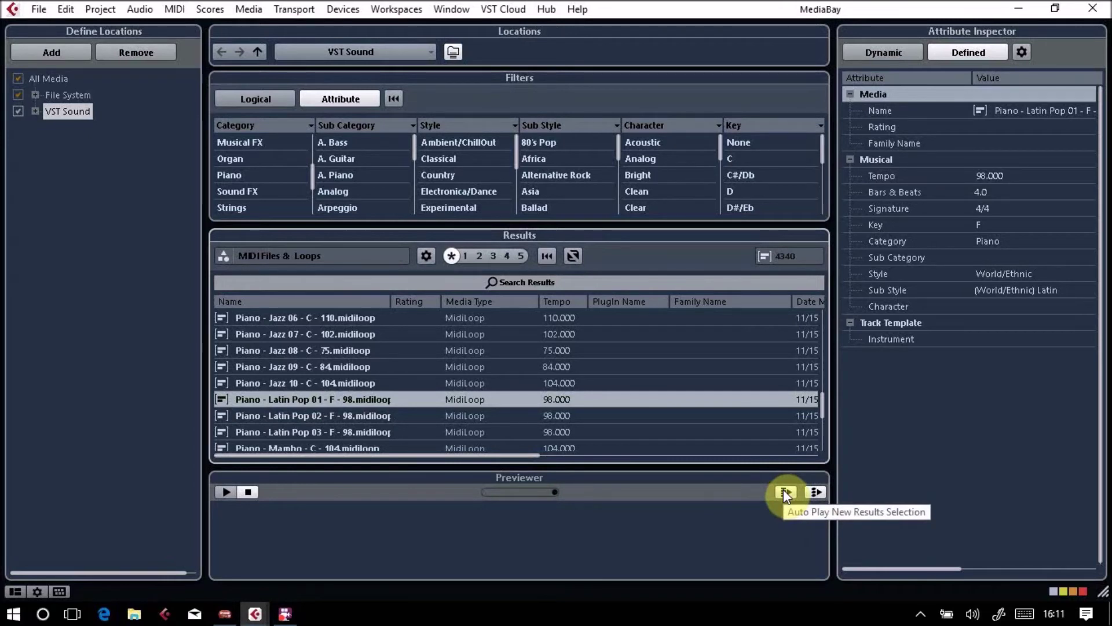
click(360, 369)
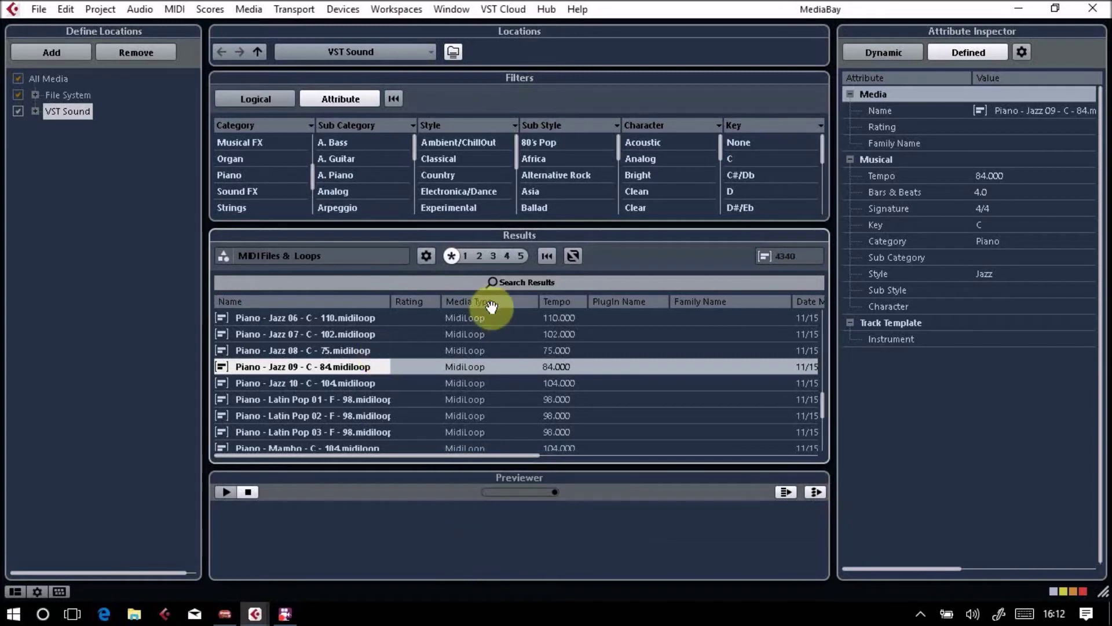
click(512, 281)
text(piano)
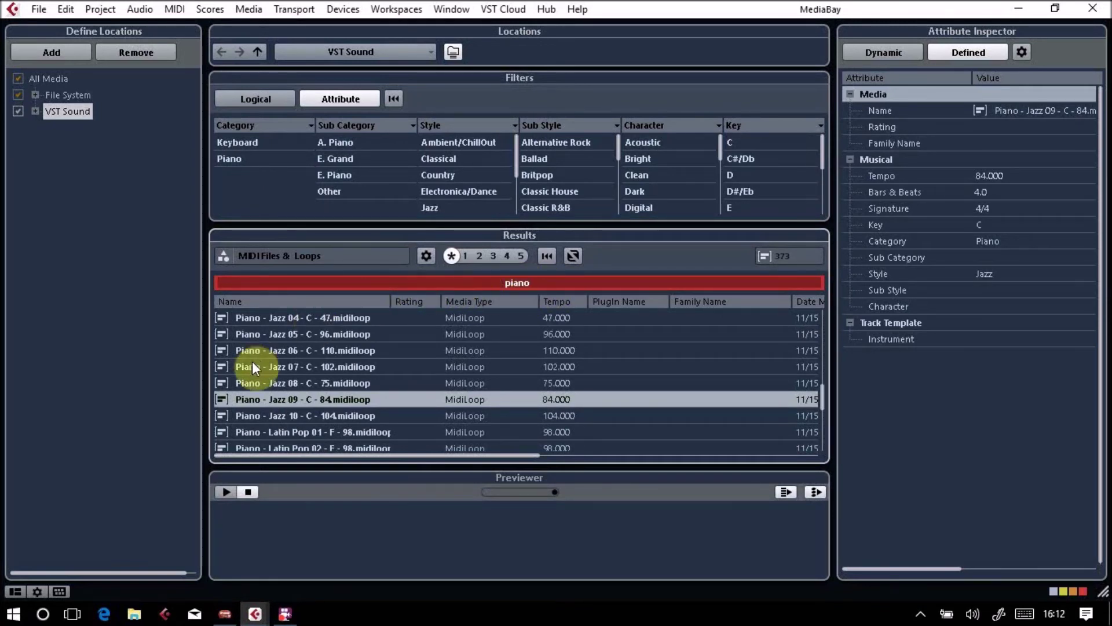
click(275, 366)
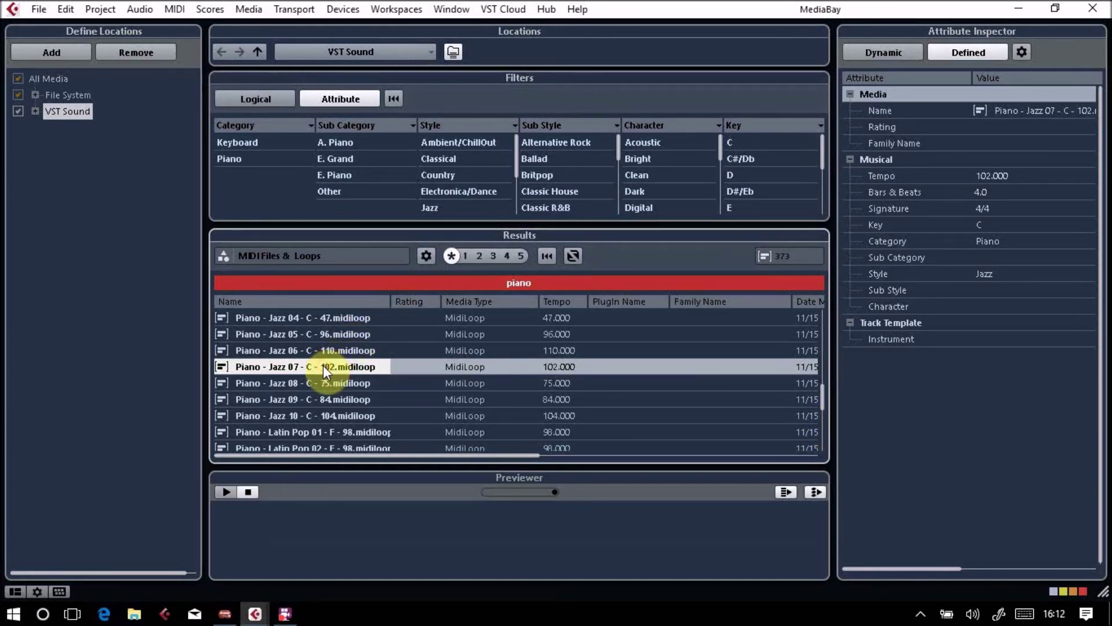
Step: Return the project cursor to the start and insert Piano - Jazz 07 - C - 102 from MediaBay on a new track
click(1093, 8)
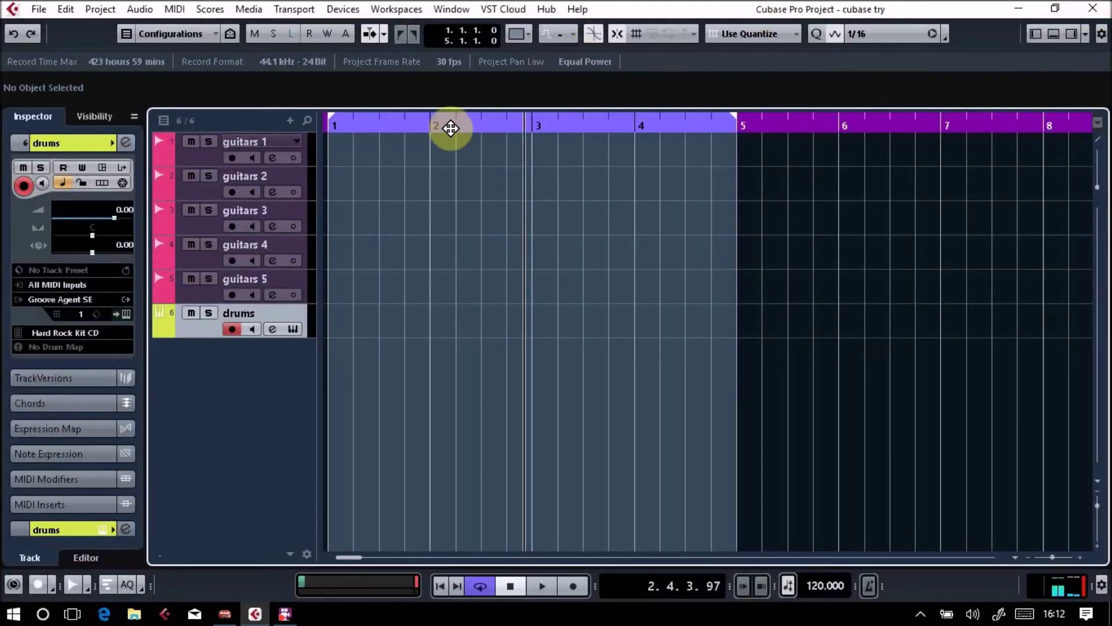
key(Home)
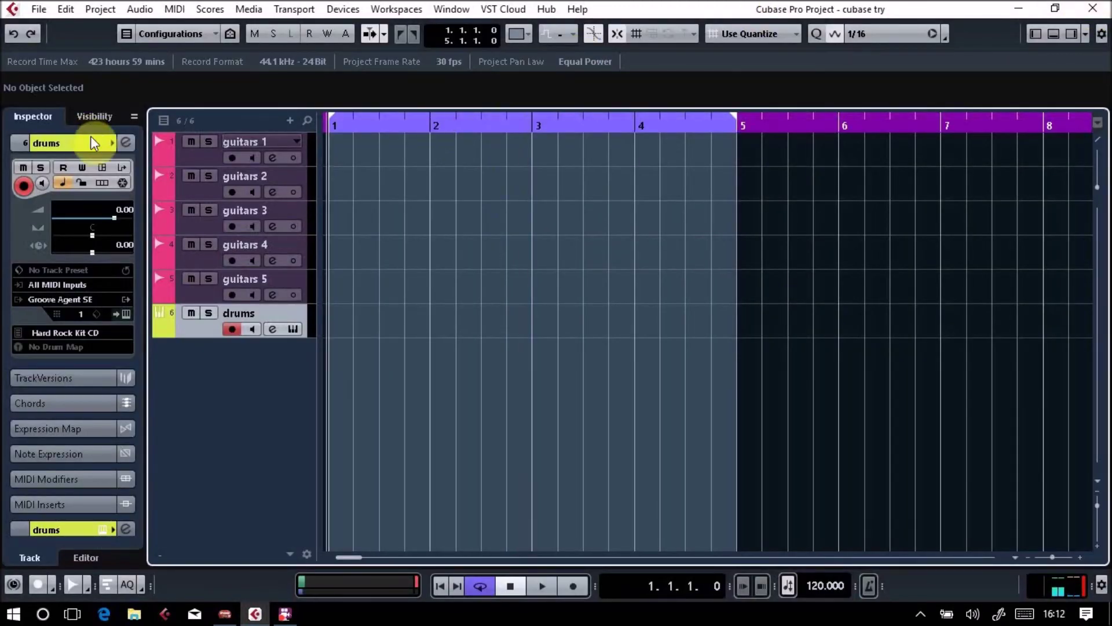
click(250, 11)
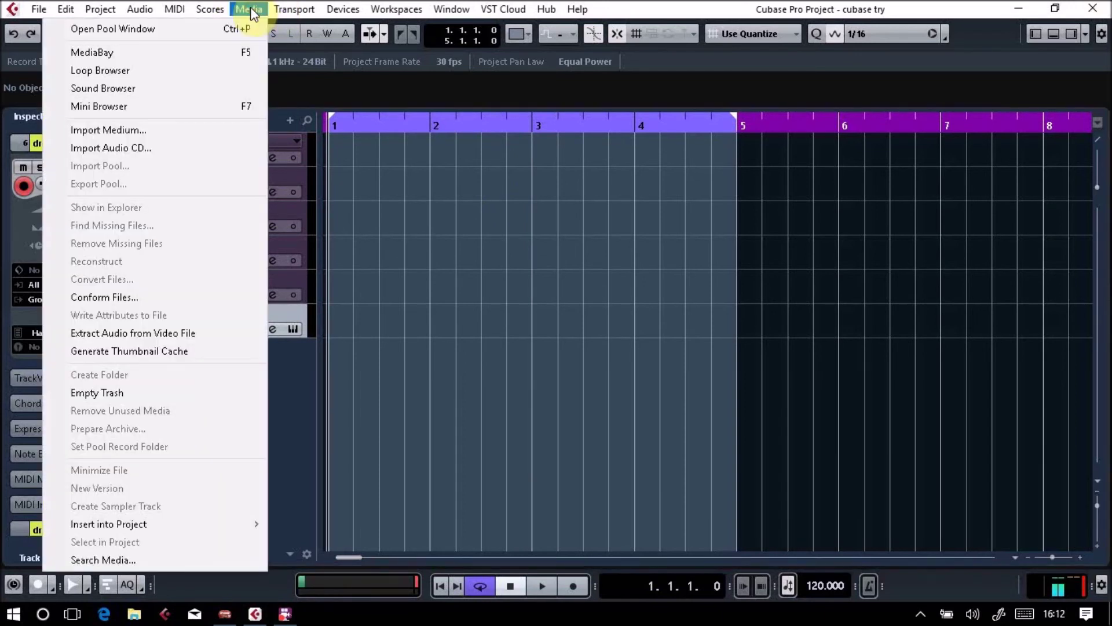
click(186, 58)
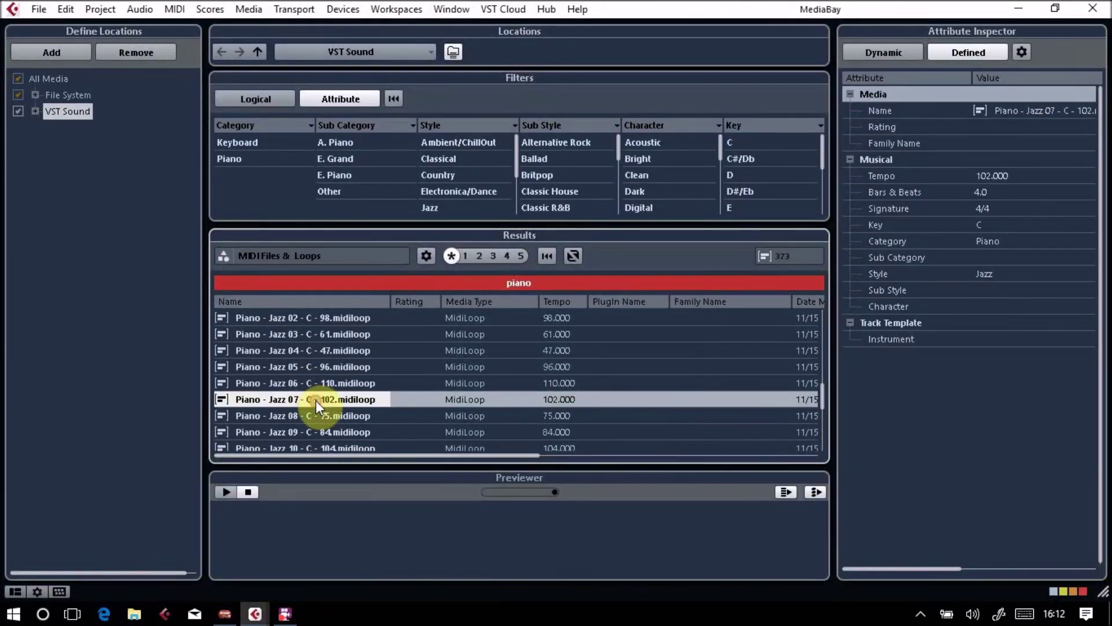
click(1099, 9)
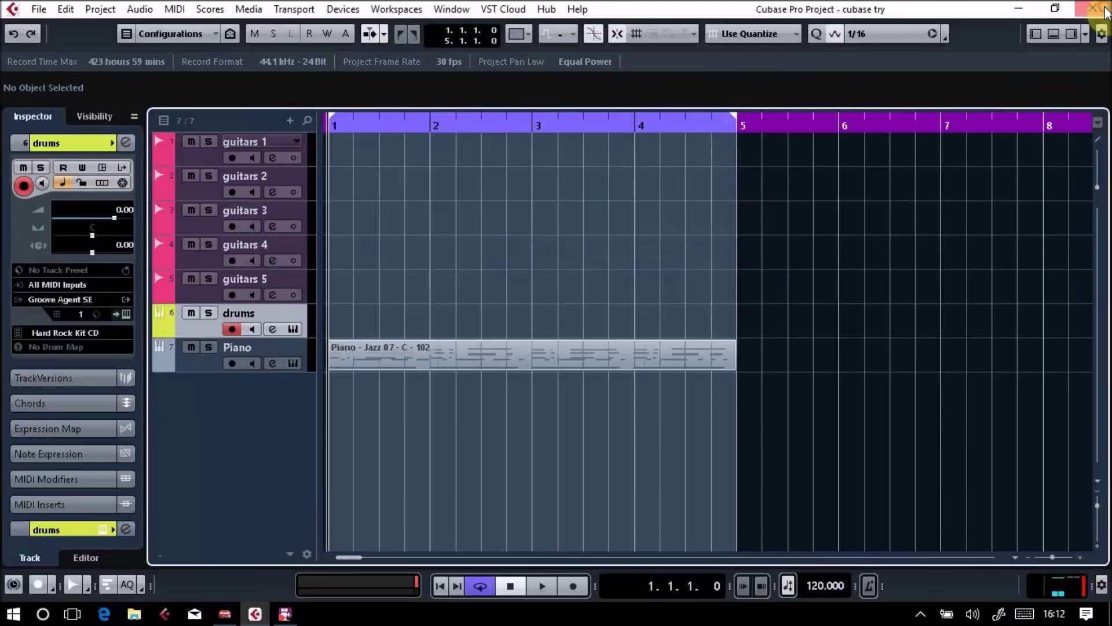
Step: Select the new Piano track and play back its beginning to audition the loop
click(204, 366)
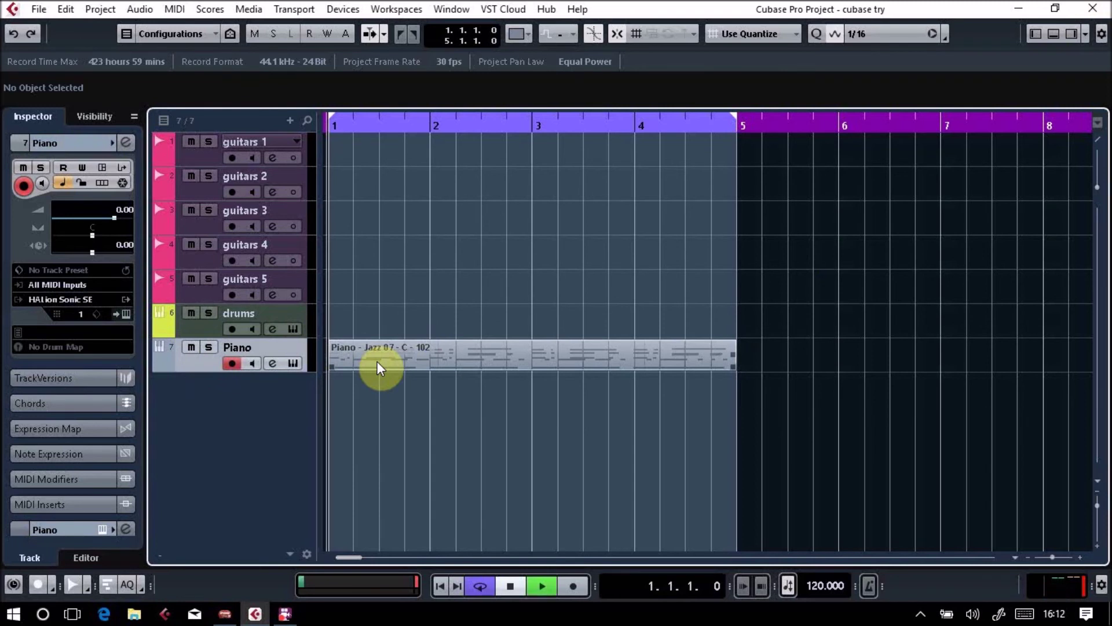
key(space)
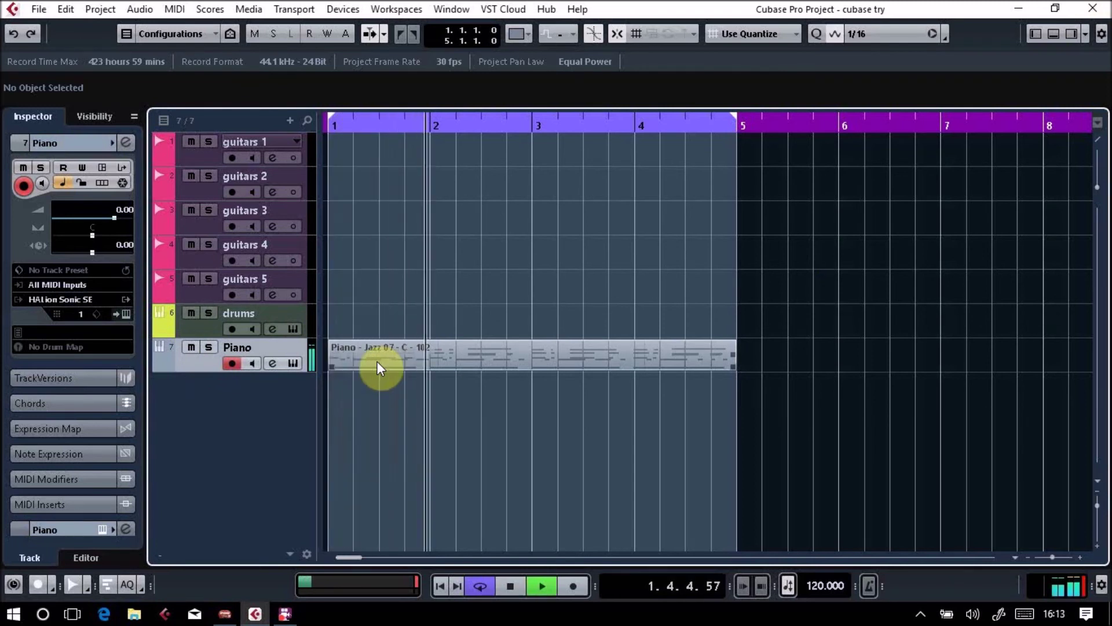
key(space)
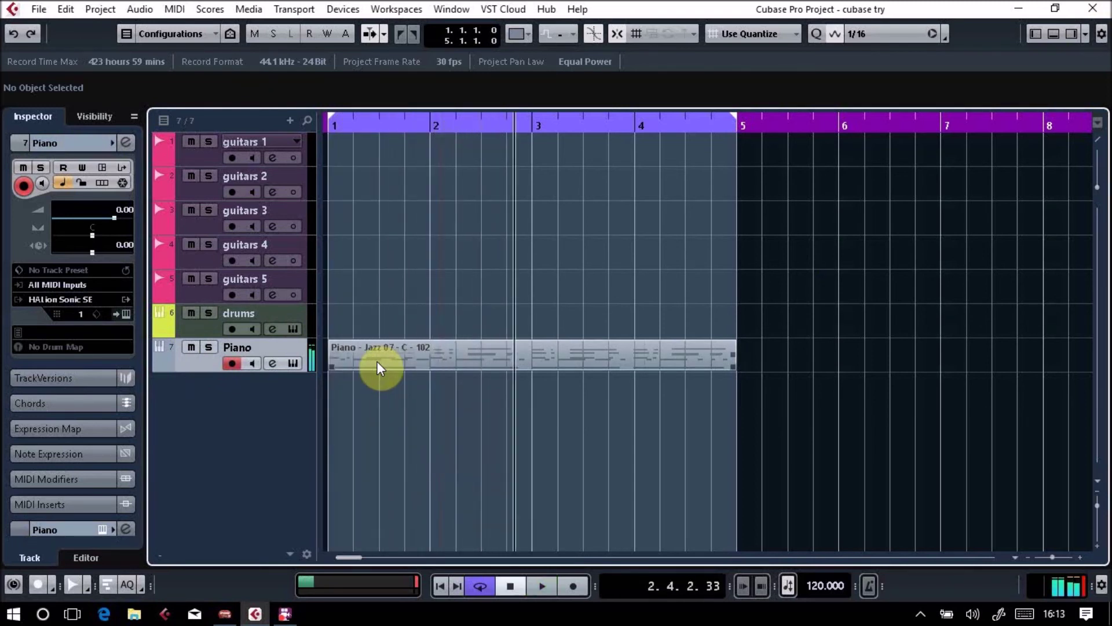
Step: Examine the piano loop's notes in the Key Editor, including in a separate window, and close the editor
double_click(377, 361)
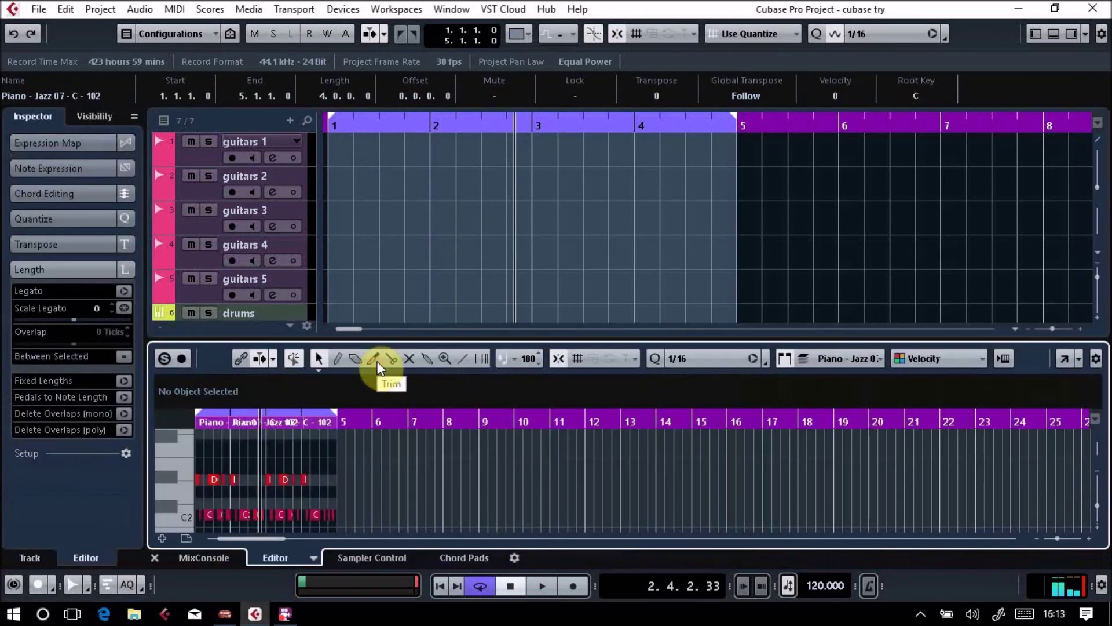
click(1062, 364)
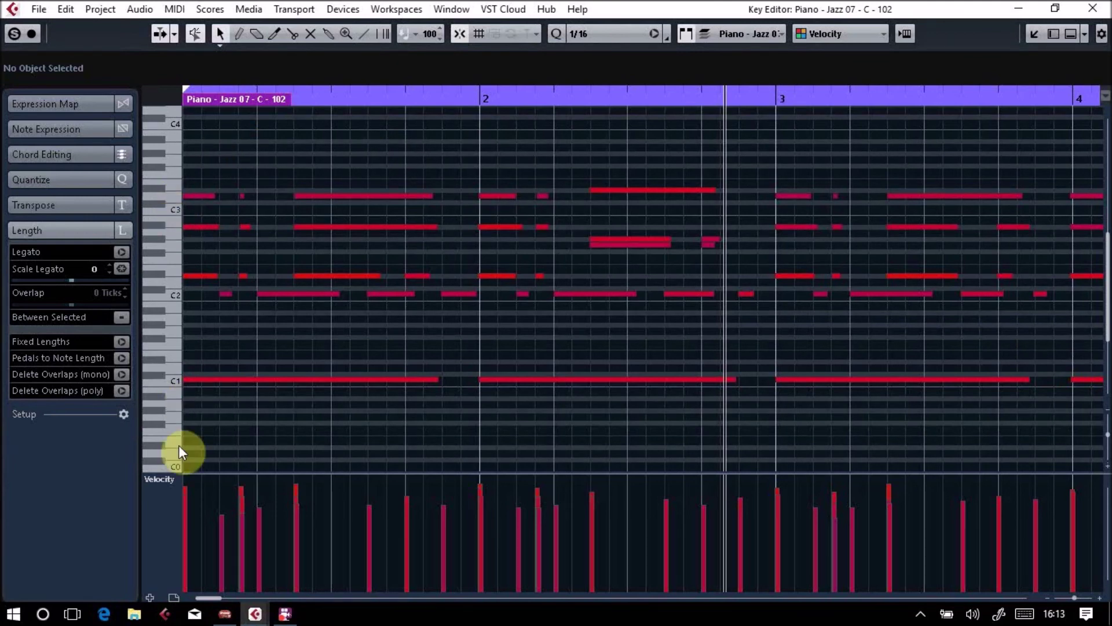
click(1092, 8)
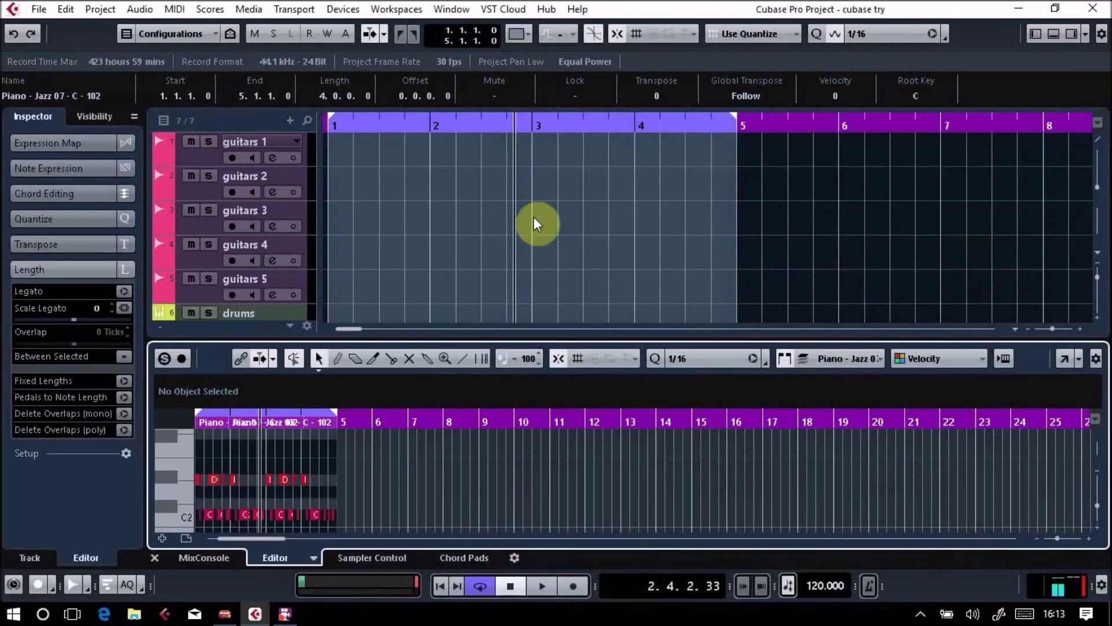
click(1054, 35)
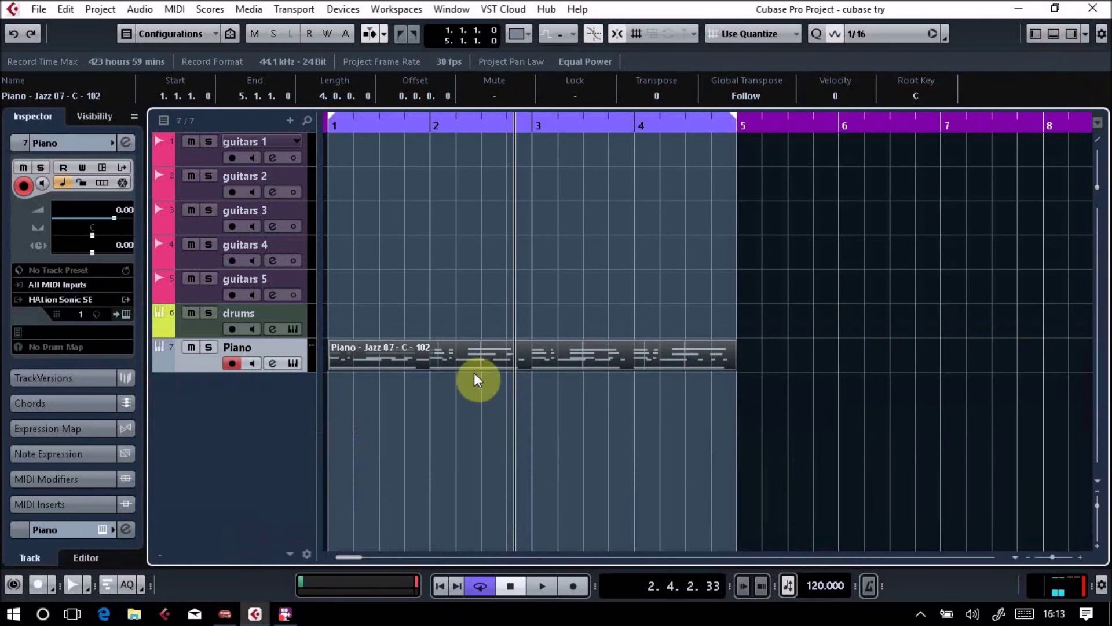
Step: Delete the piano loop from the Piano track and return the project cursor to bar 1
mouse_move(468, 353)
key(Delete)
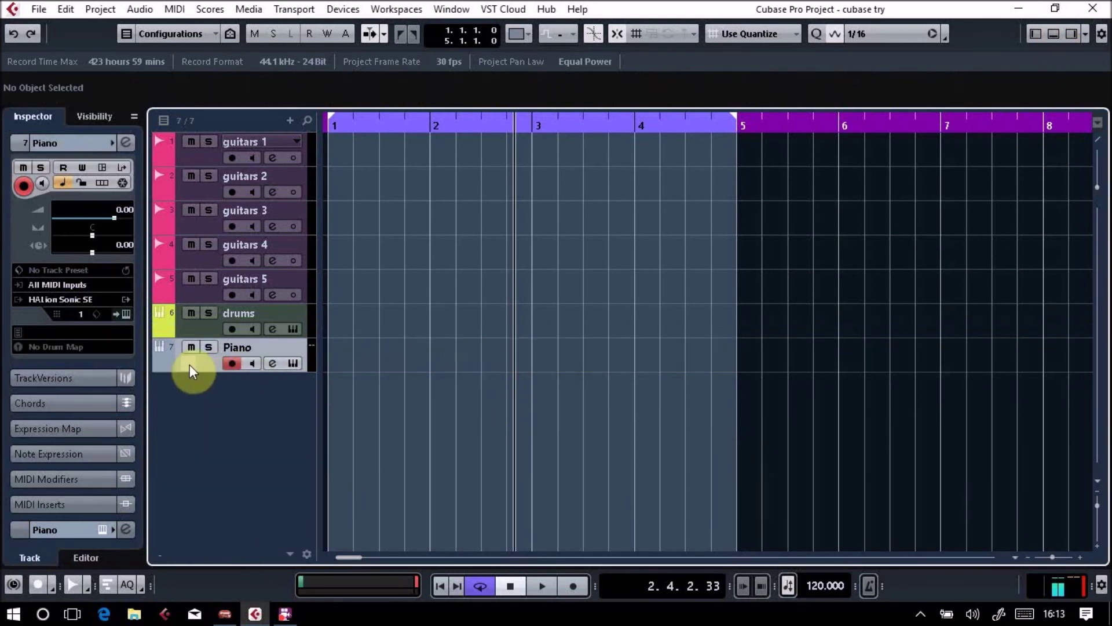
drag(366, 128, 223, 126)
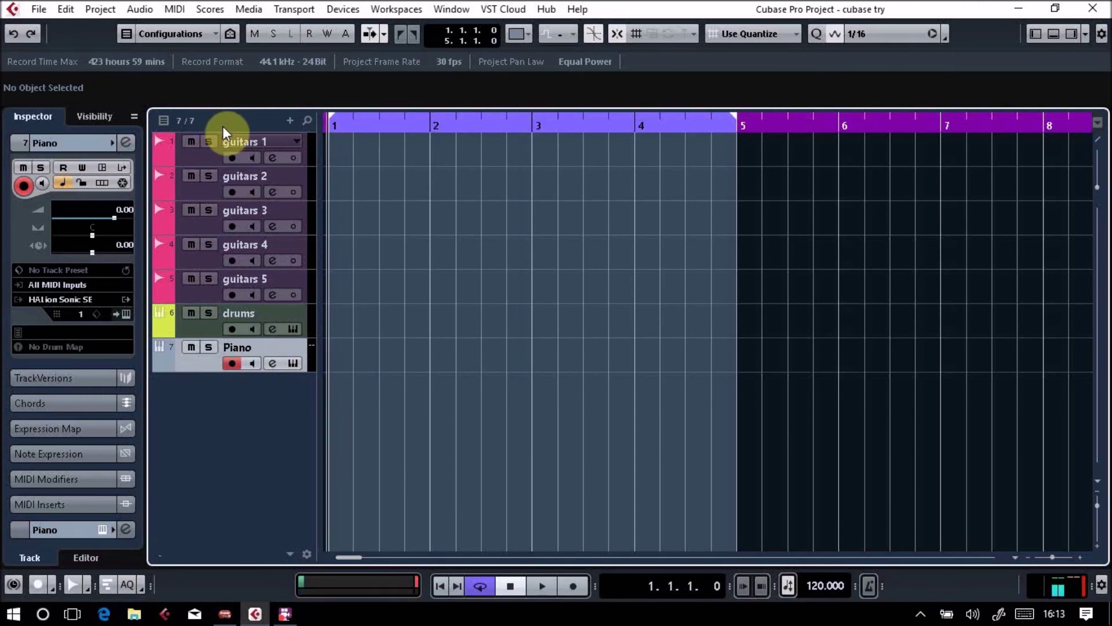